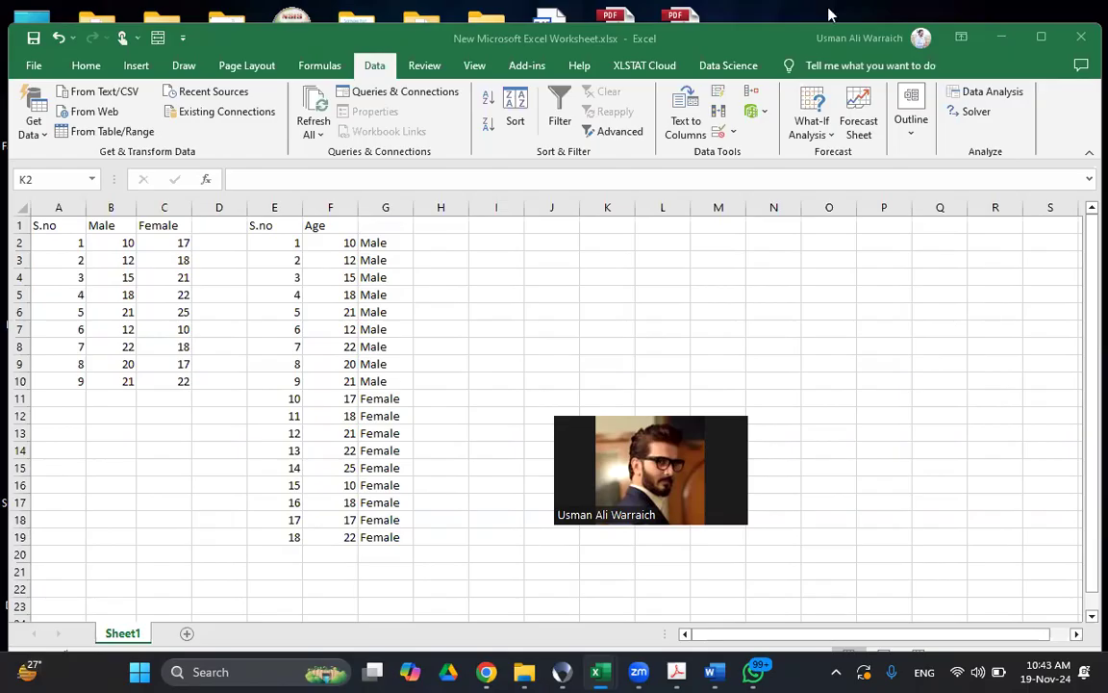
# Enter the header "Gender" in cell G1 above the Male/Female labels of the stacked table
pyautogui.click(330, 201)
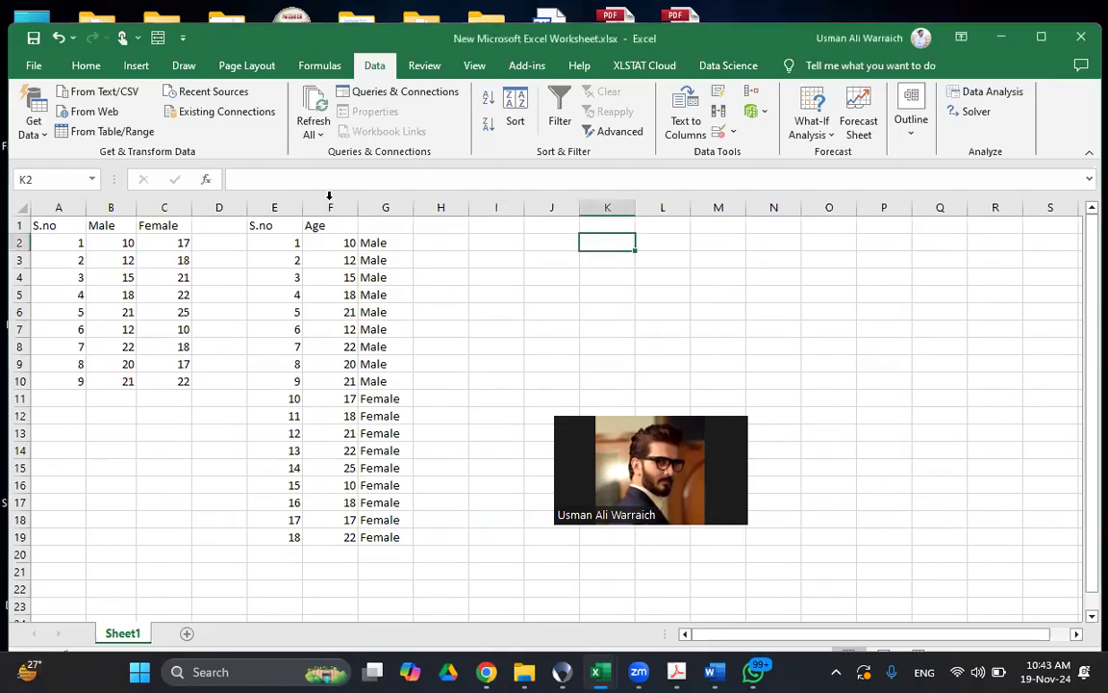
pyautogui.click(402, 220)
pyautogui.write('Gender')
pyautogui.press('Return')
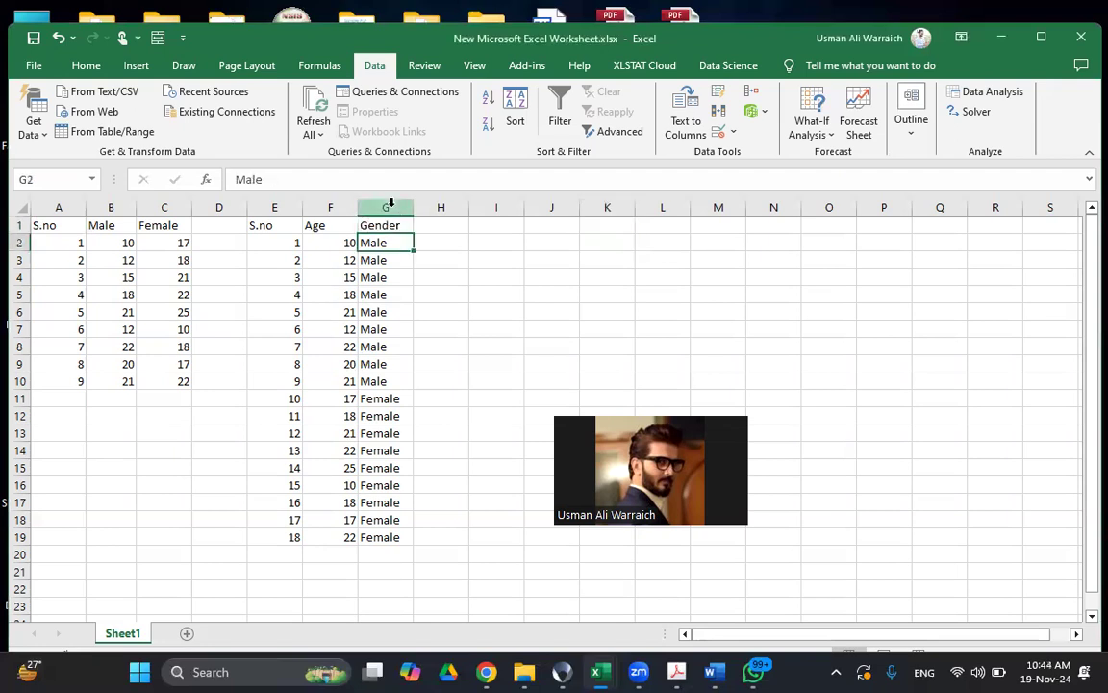
# Compare the side-by-side Male and Female columns with the stacked Age and Gender columns
pyautogui.press('Down')
pyautogui.press('Down')
pyautogui.press('Down')
pyautogui.press('Down')
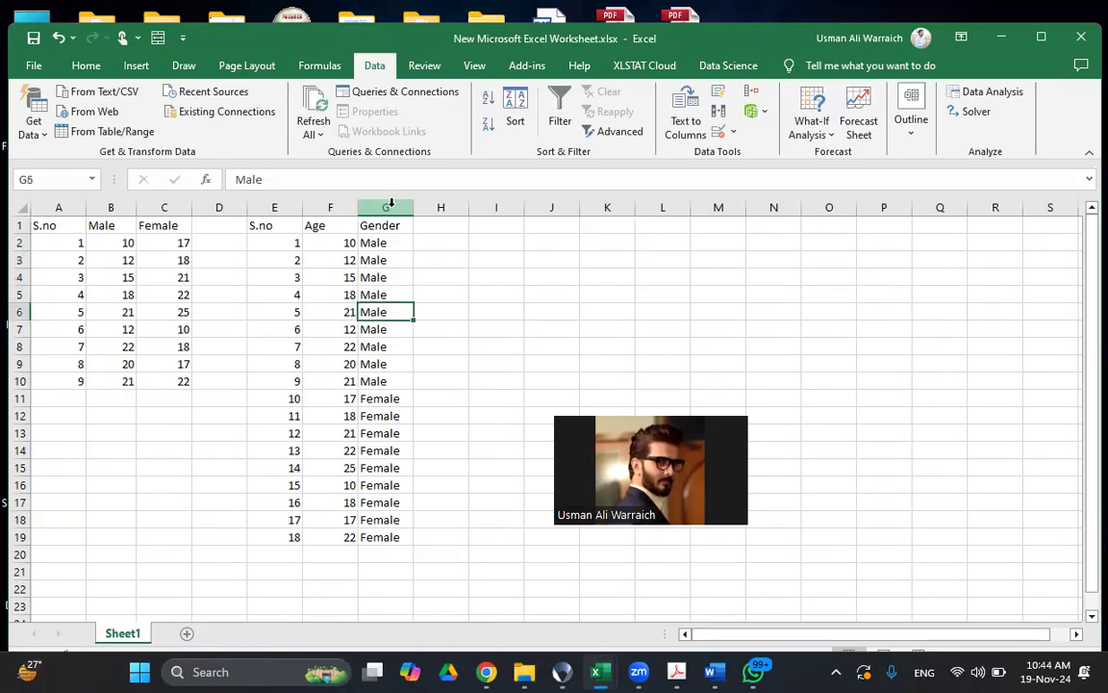
pyautogui.press('Left')
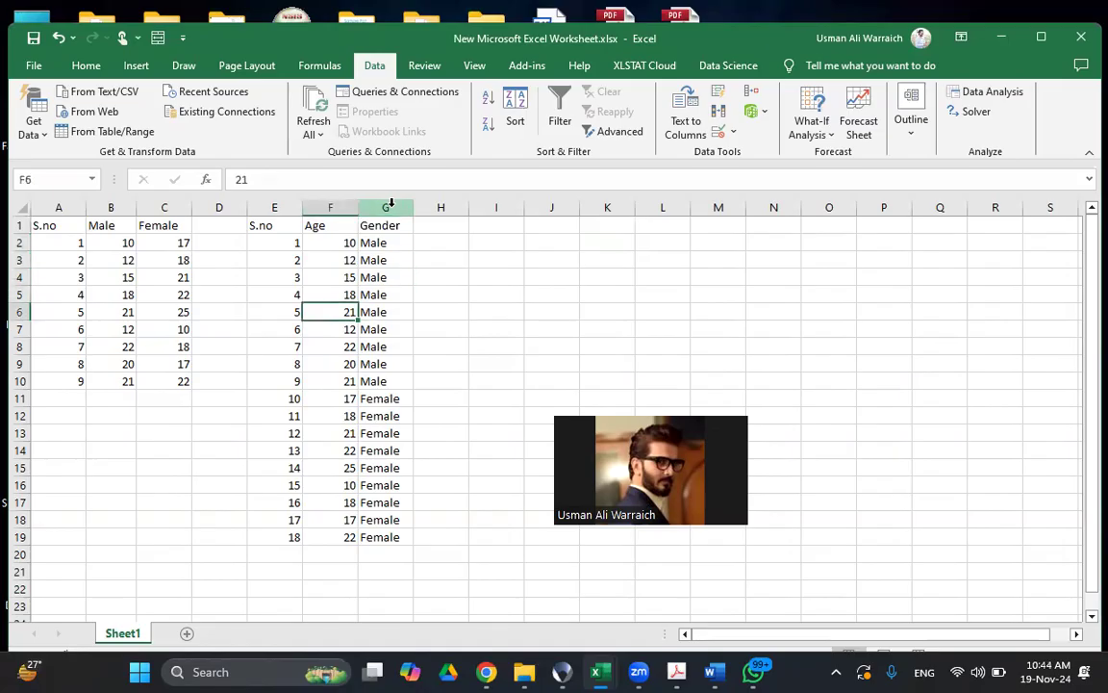
pyautogui.press('Down')
pyautogui.press('Down')
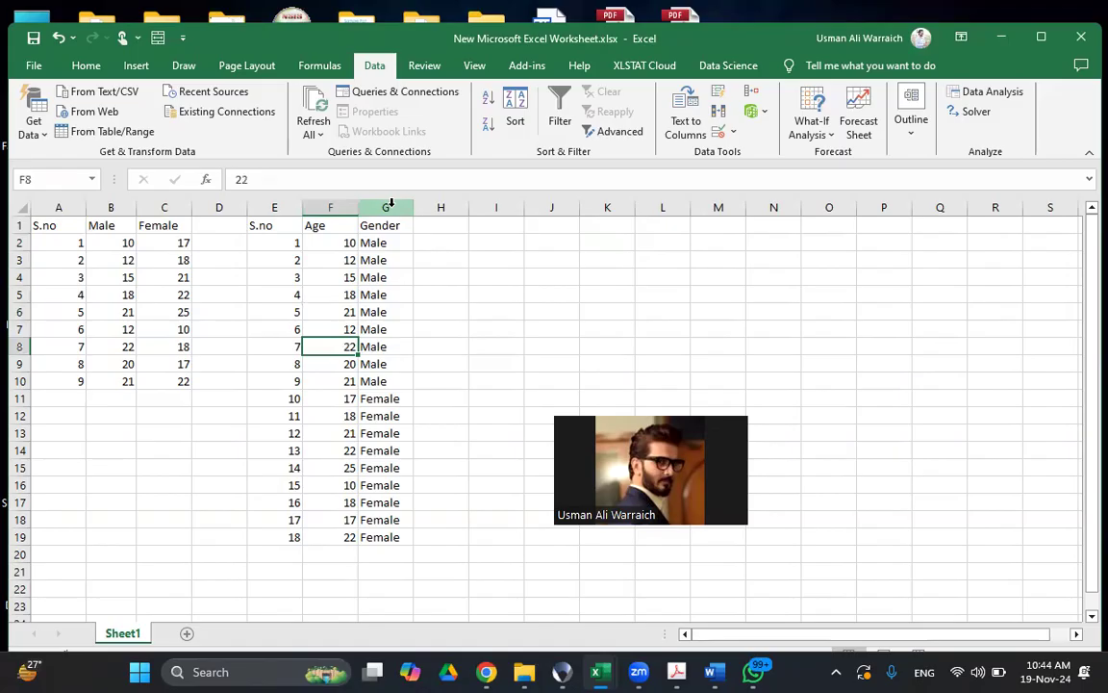
pyautogui.press('Left')
pyautogui.press('Left')
pyautogui.press('Left')
pyautogui.press('Left')
pyautogui.press('Up')
pyautogui.press('Up')
pyautogui.press('Up')
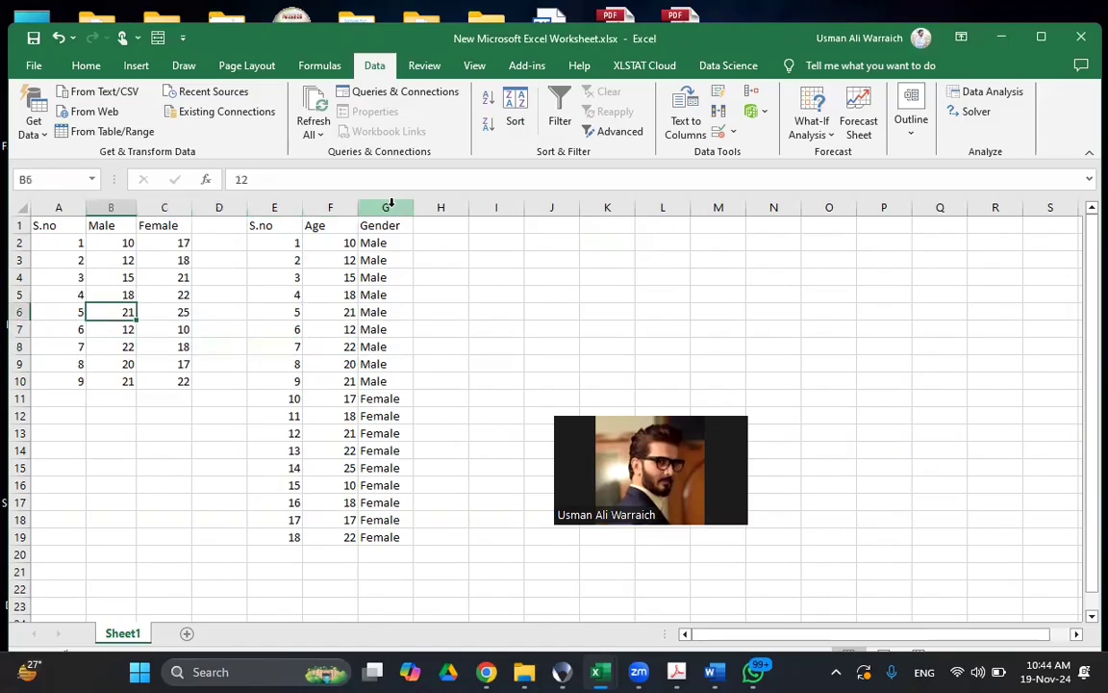
pyautogui.press('Up')
pyautogui.press('Up')
pyautogui.press('Up')
pyautogui.press('Up')
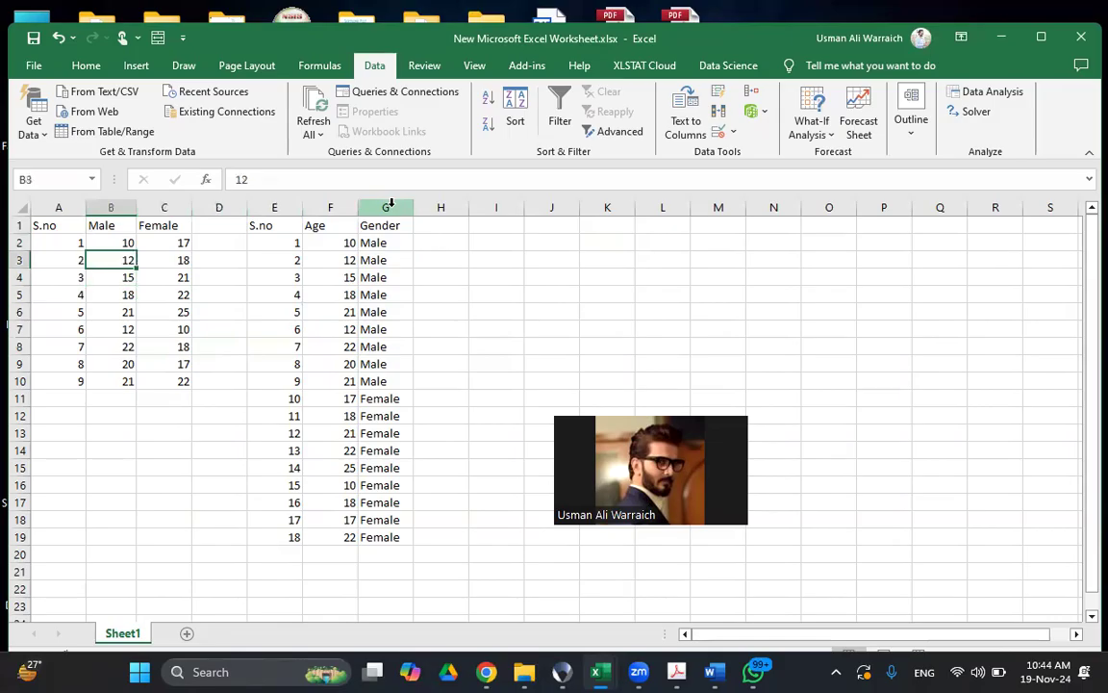
pyautogui.press('Right')
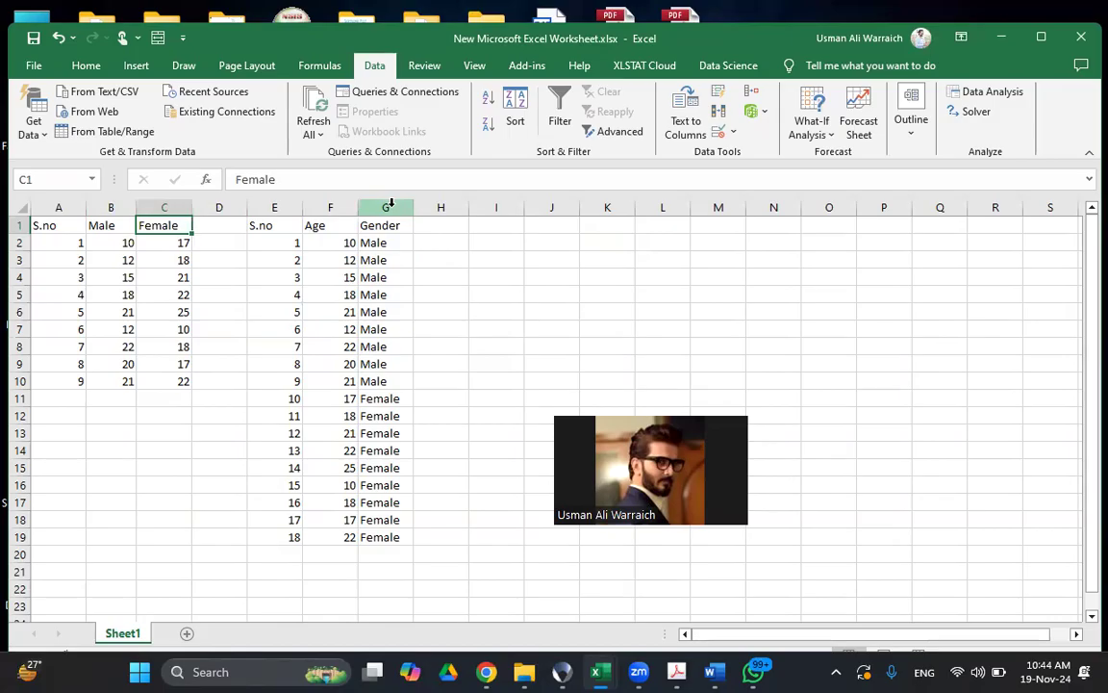
pyautogui.press('Right')
pyautogui.press('Right')
pyautogui.press('Right')
pyautogui.press('Right')
pyautogui.press('Down')
pyautogui.press('Down')
pyautogui.press('Down')
pyautogui.press('Down')
pyautogui.press('Down')
pyautogui.press('Down')
pyautogui.press('Left')
pyautogui.press('Left')
pyautogui.press('Left')
pyautogui.press('Left')
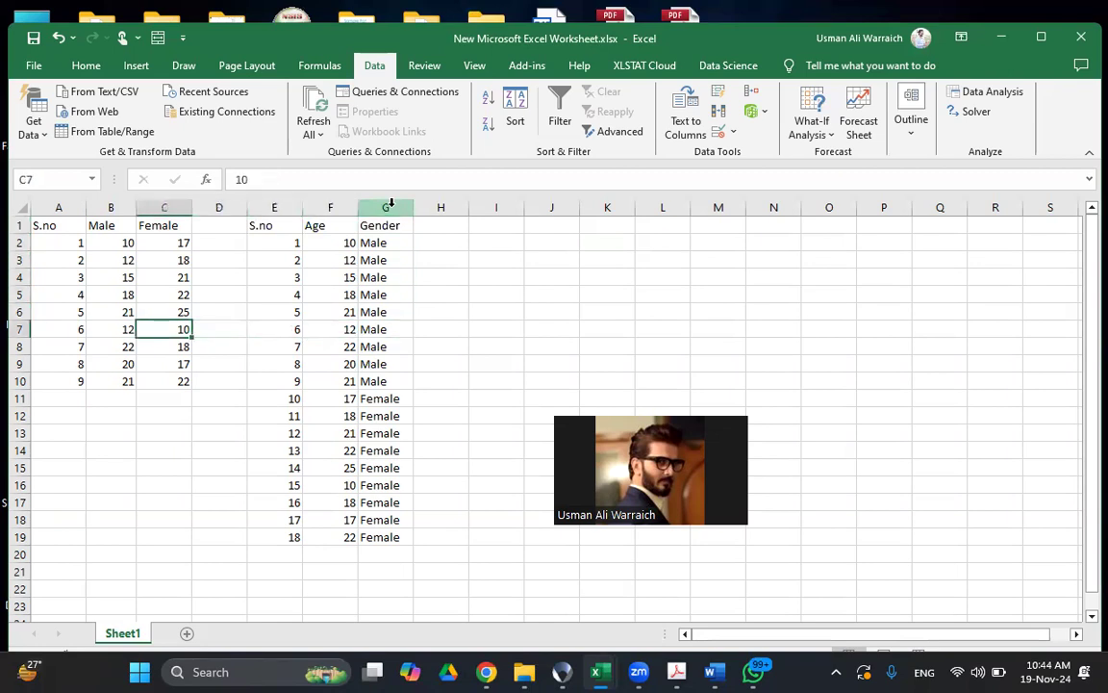
pyautogui.press('Up')
pyautogui.press('Up')
pyautogui.press('Right')
pyautogui.press('Right')
pyautogui.press('Right')
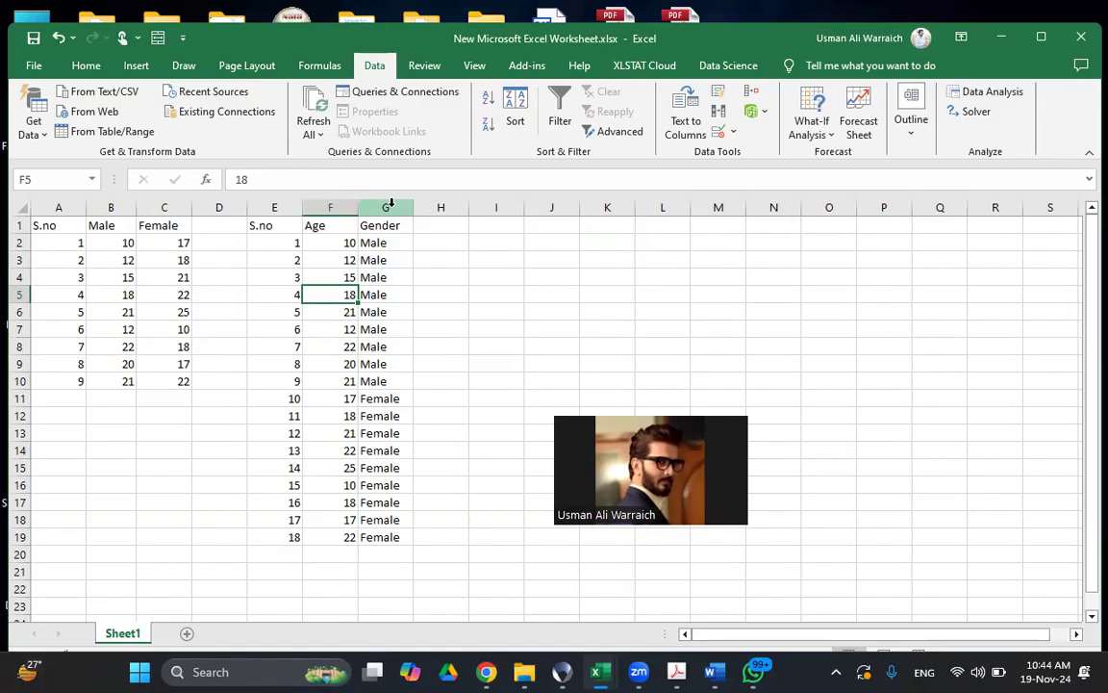
pyautogui.press('Left')
pyautogui.press('Left')
pyautogui.press('Left')
pyautogui.press('Left')
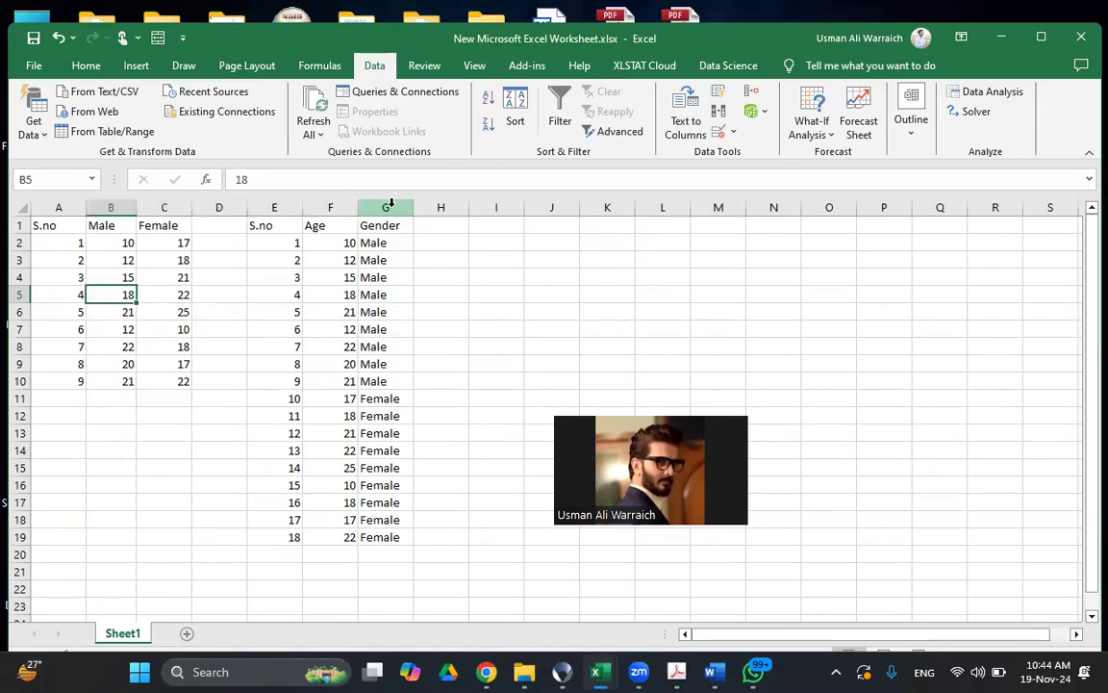
pyautogui.press('Right')
pyautogui.press('Right')
pyautogui.press('Right')
pyautogui.press('Right')
pyautogui.press('Right')
pyautogui.press('Right')
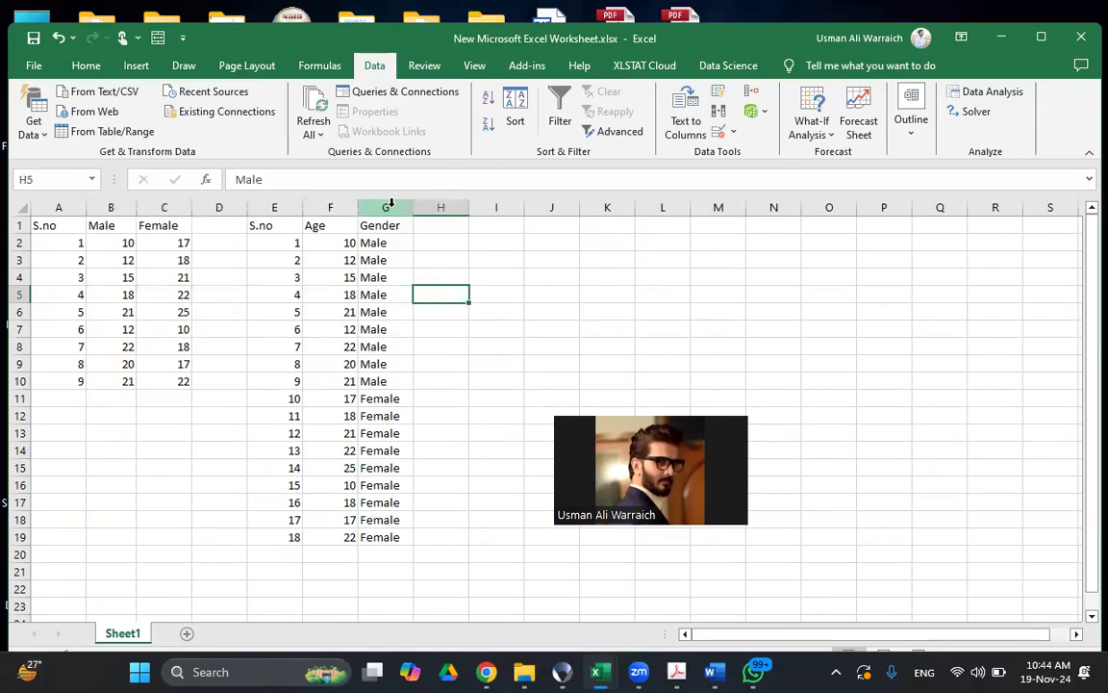
pyautogui.press('Up')
pyautogui.press('Right')
pyautogui.press('Up')
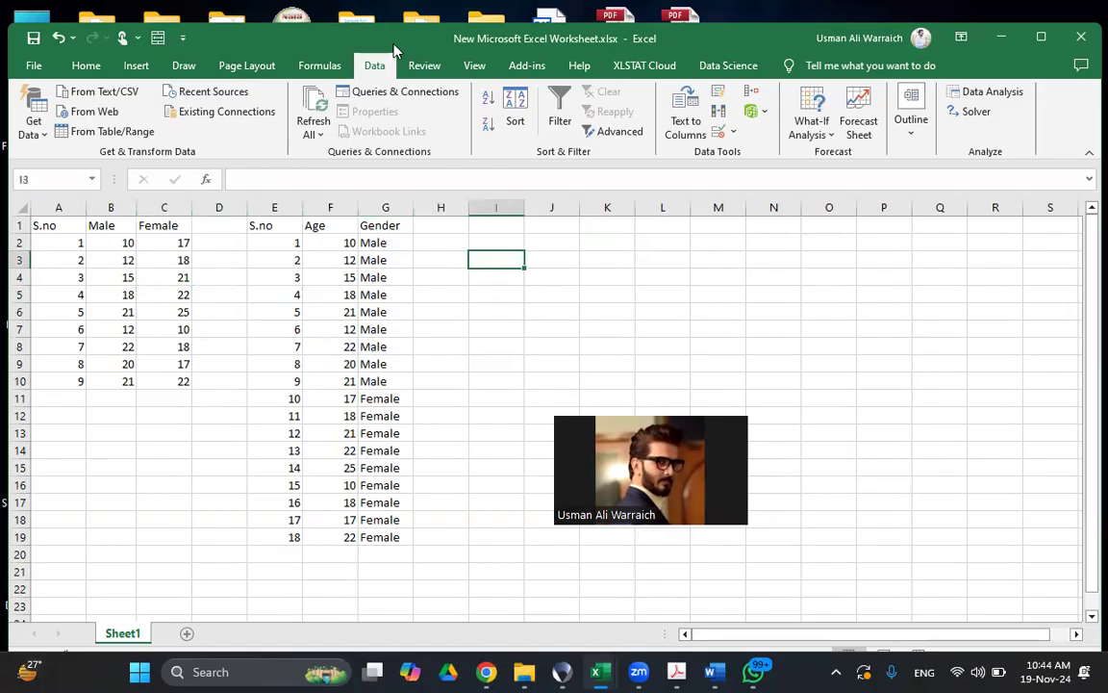
# Start the data analysis tool t-Test: Two-Sample Assuming Unequal Variances
pyautogui.click(991, 96)
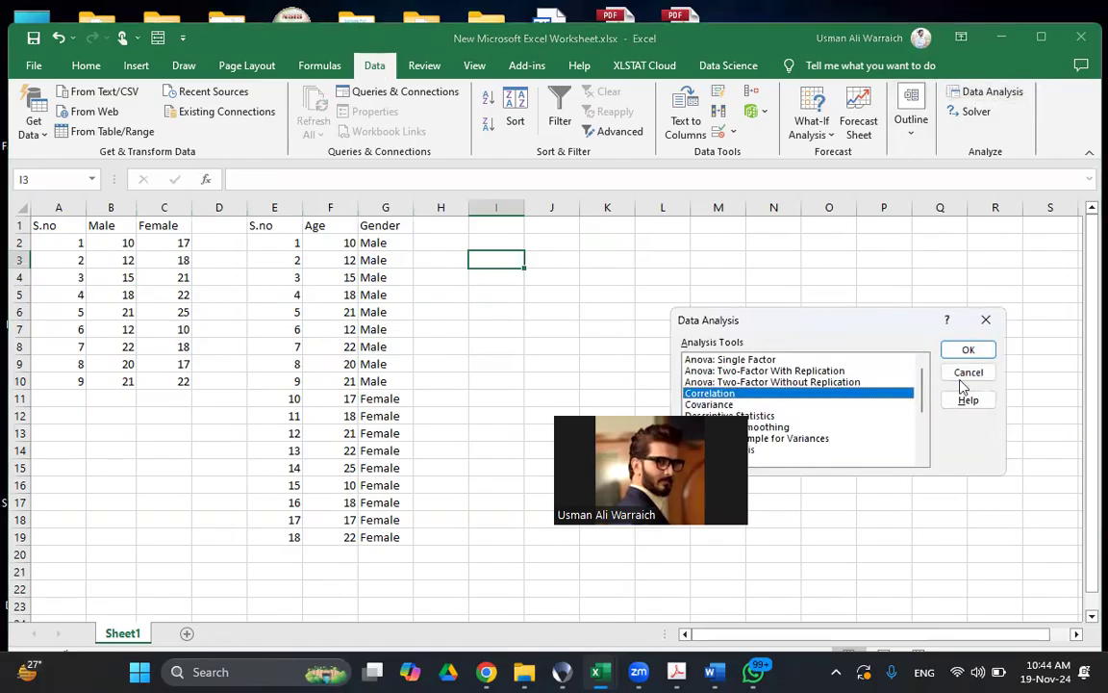
pyautogui.scroll(-3, 922, 448)
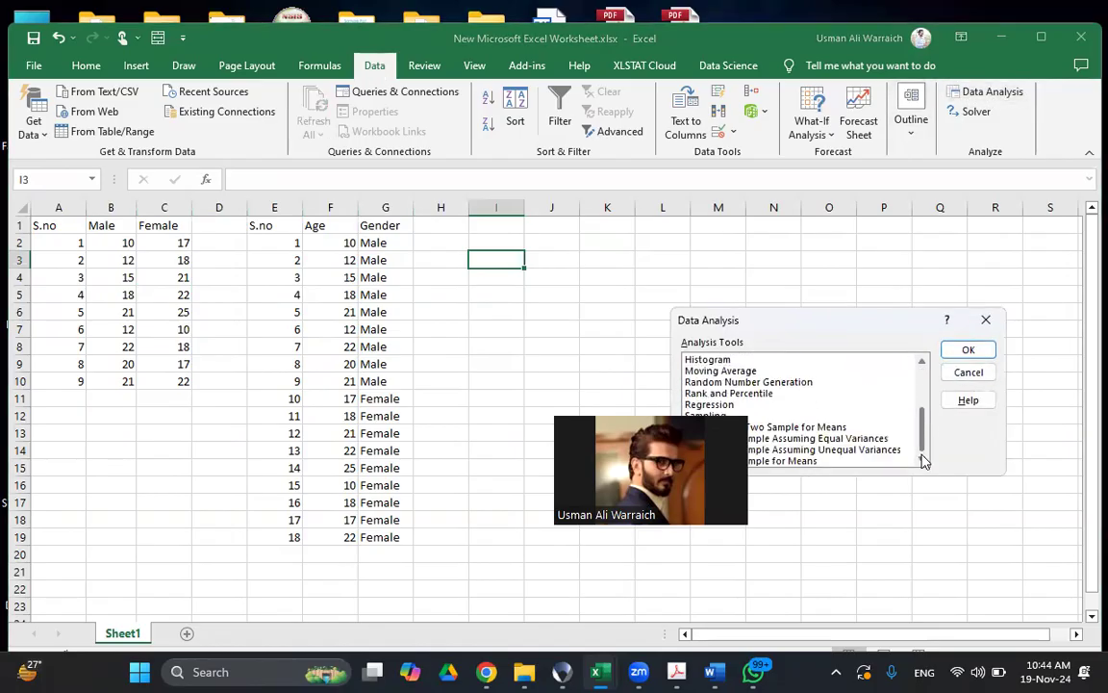
pyautogui.click(847, 449)
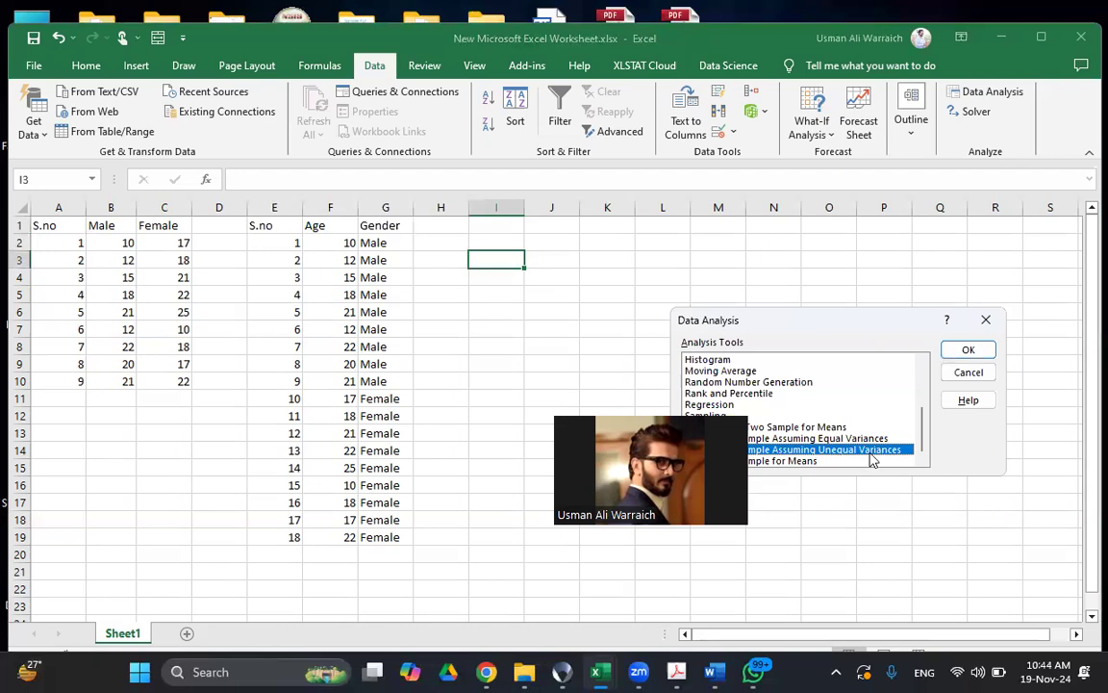
pyautogui.click(968, 349)
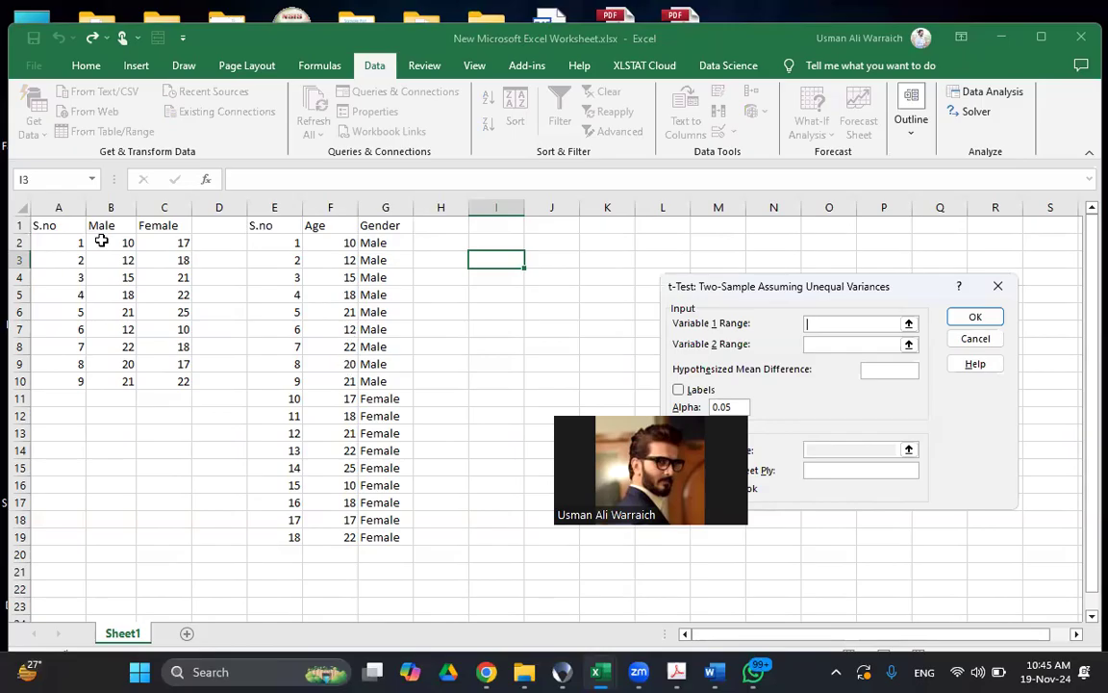
# Set the t-test's Variable 1 range to male values B2:B10 and Variable 2 range to female values C2:C10
pyautogui.moveTo(102, 243); pyautogui.dragTo(118, 378)
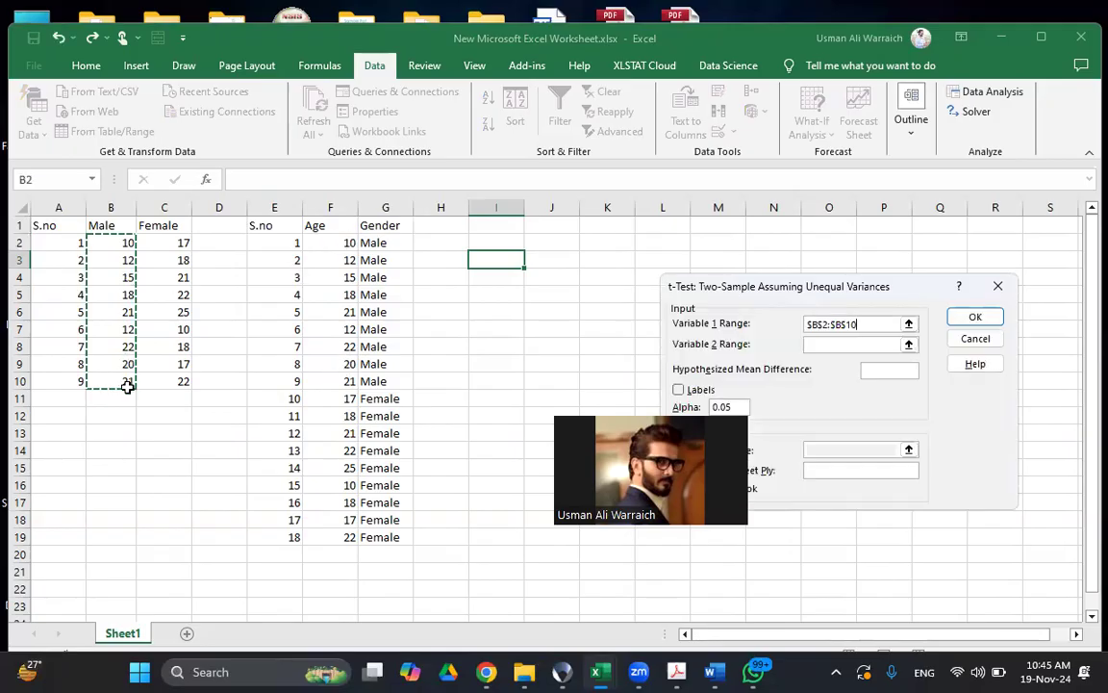
pyautogui.click(833, 345)
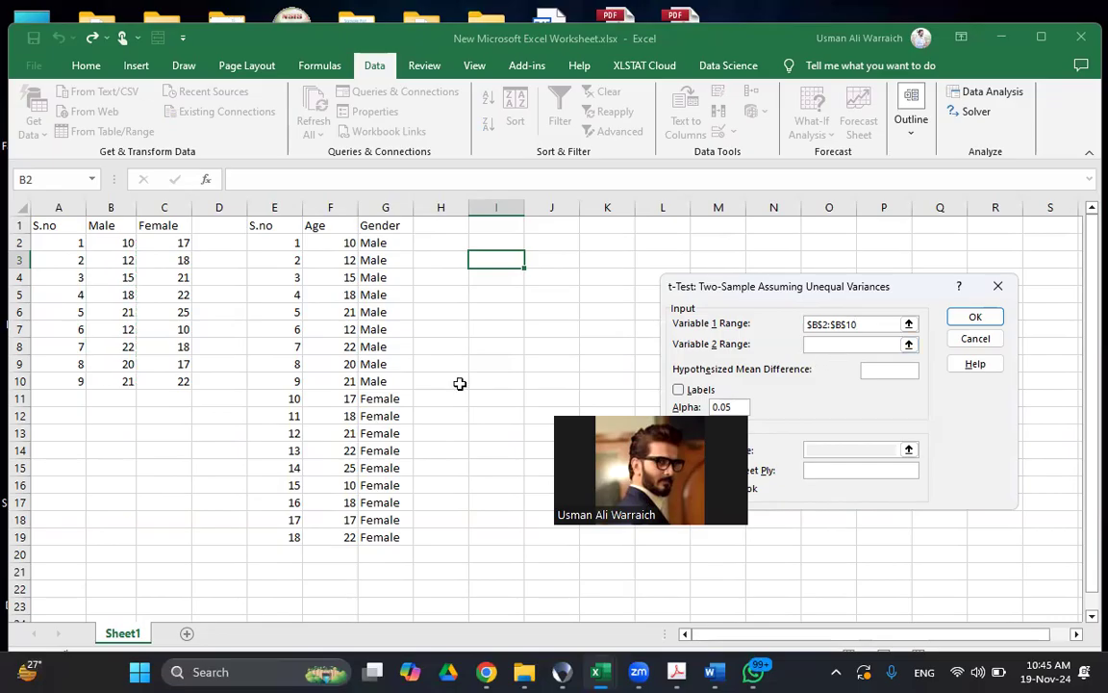
pyautogui.moveTo(181, 239); pyautogui.dragTo(179, 372)
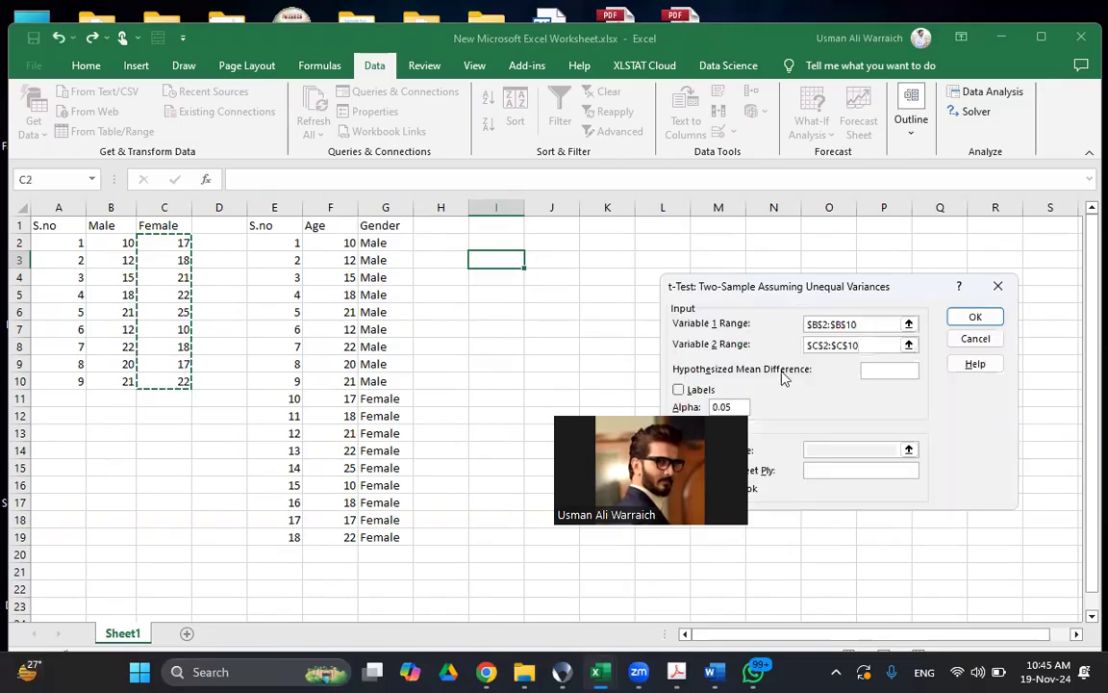
# Set the hypothesized mean difference to 0 and the output range to J1, and run the t-test
pyautogui.click(894, 372)
pyautogui.write('0')
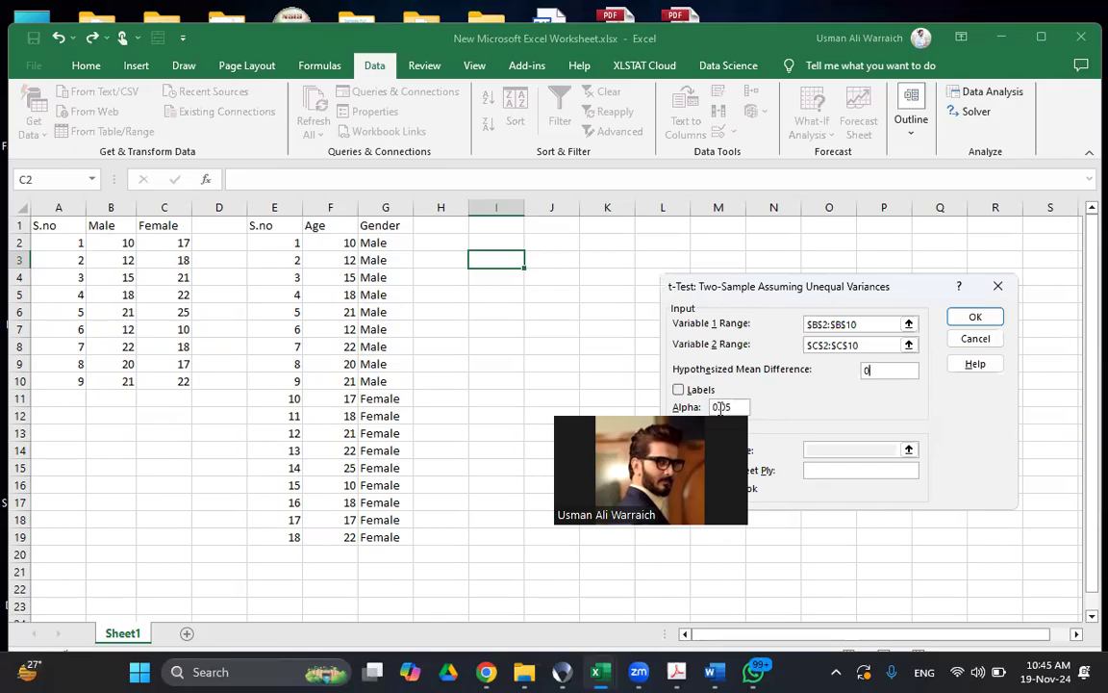
pyautogui.click(679, 450)
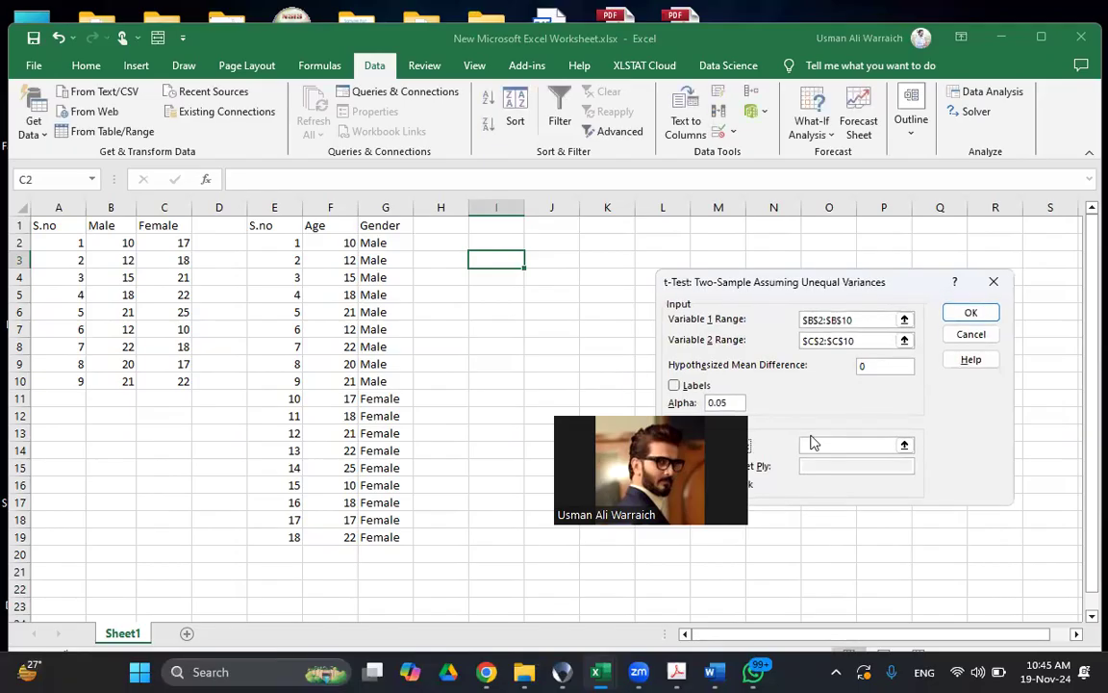
pyautogui.click(829, 443)
pyautogui.write('j1')
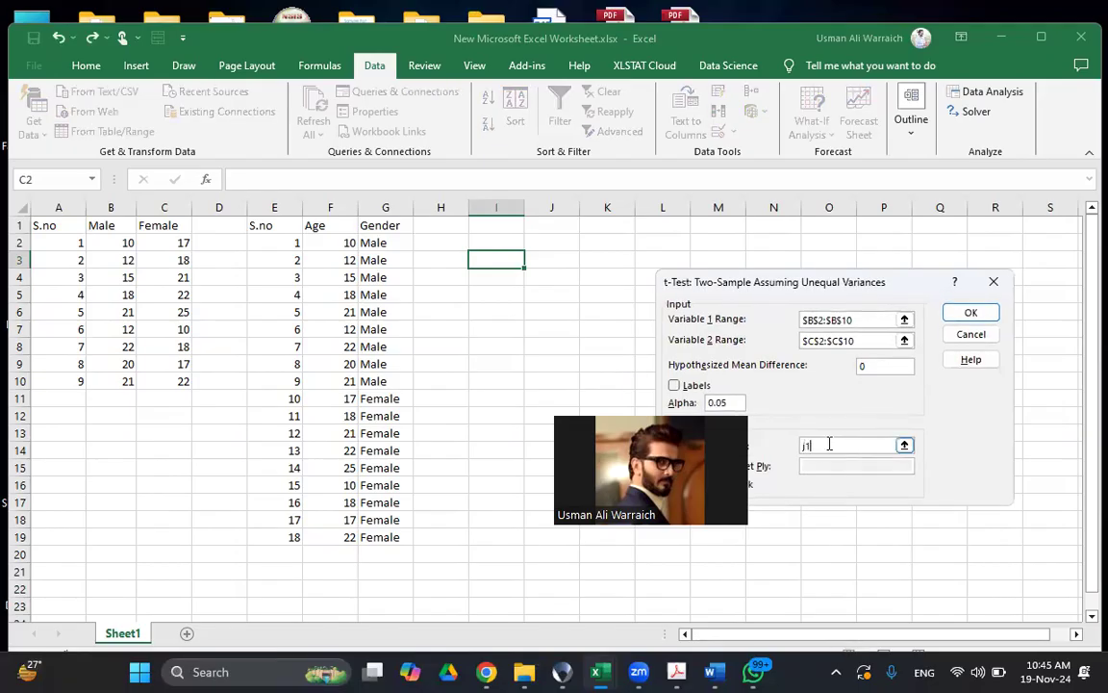
pyautogui.click(967, 313)
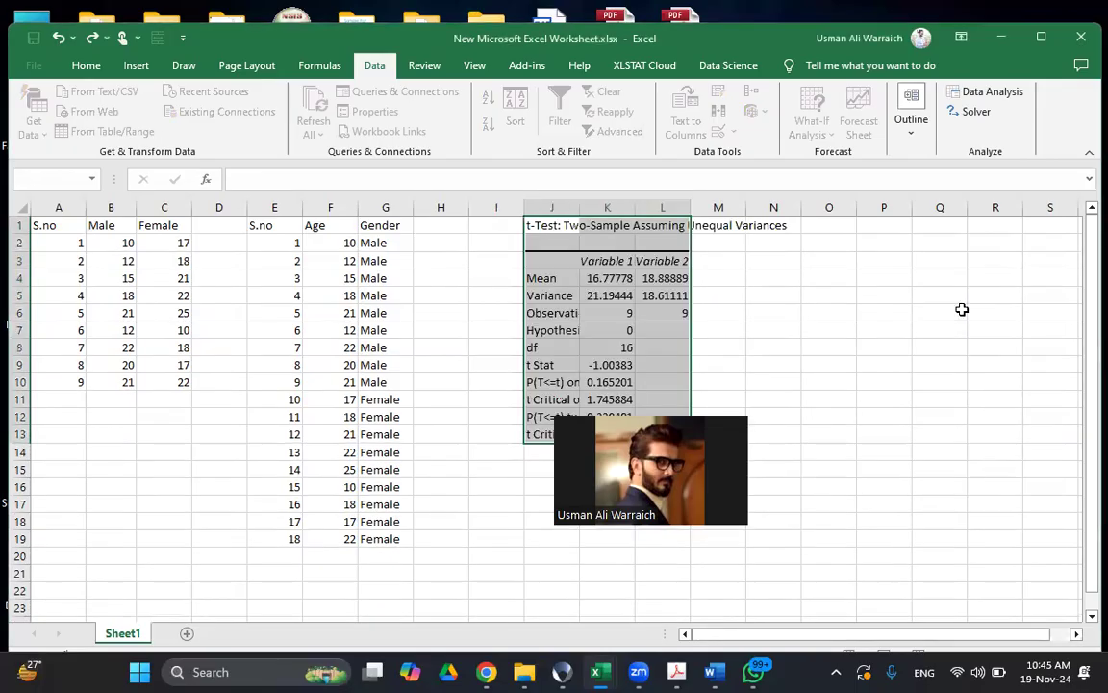
# Autofit column J to the t-test labels and check the mean and variance of both variables
pyautogui.doubleClick(579, 207)
pyautogui.click(828, 295)
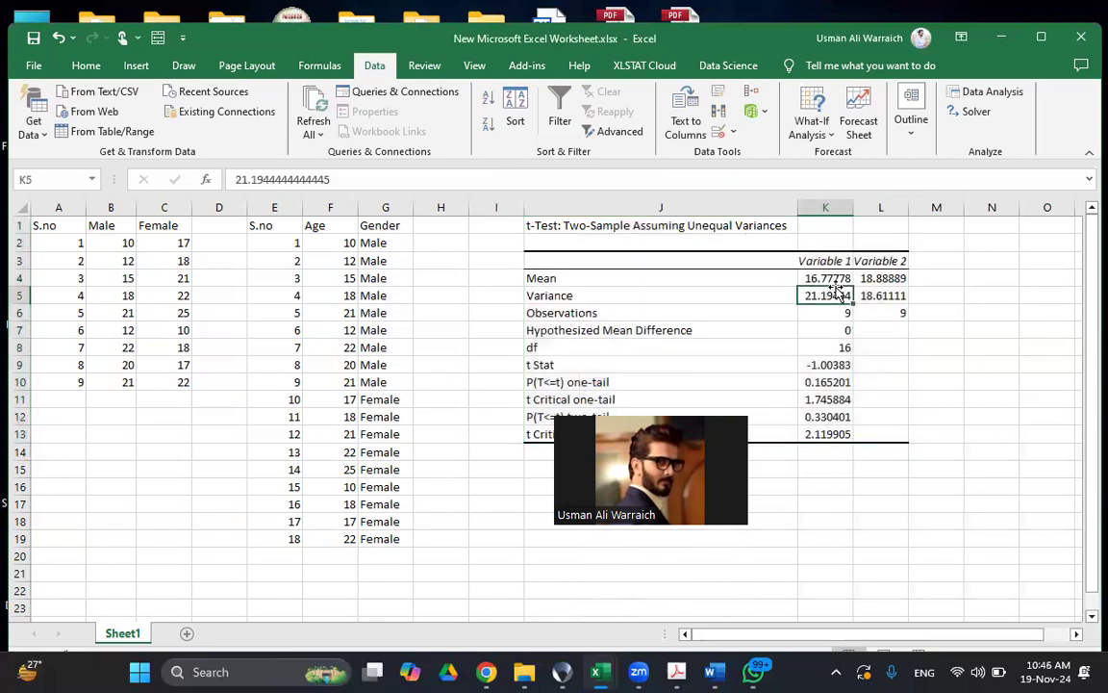
pyautogui.click(826, 278)
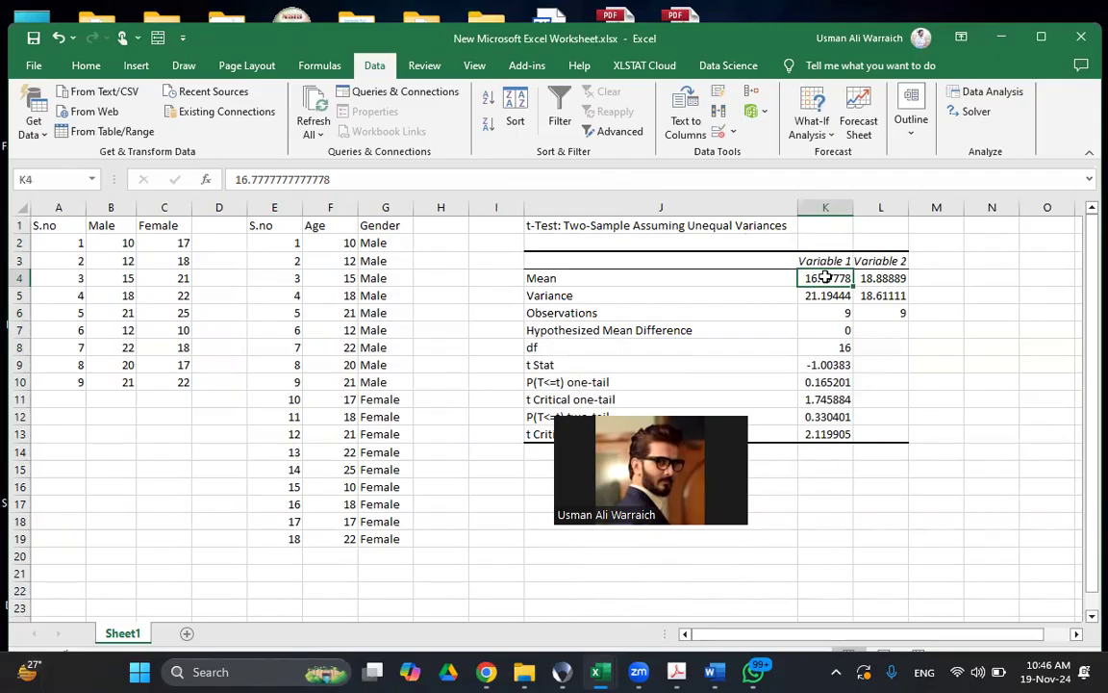
pyautogui.press('Right')
pyautogui.press('Down')
pyautogui.press('Down')
pyautogui.press('Down')
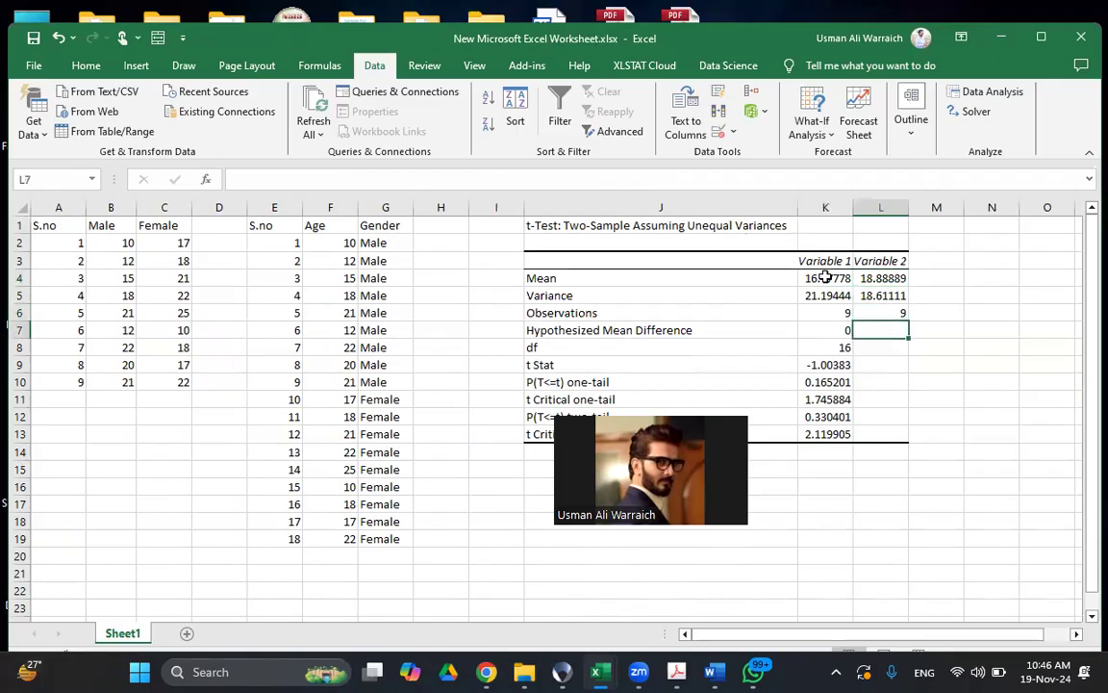
# Calculate the difference between the two means in cell N4 with the formula =L4-K4
pyautogui.press('Right')
pyautogui.press('Right')
pyautogui.press('Up')
pyautogui.press('Up')
pyautogui.press('Up')
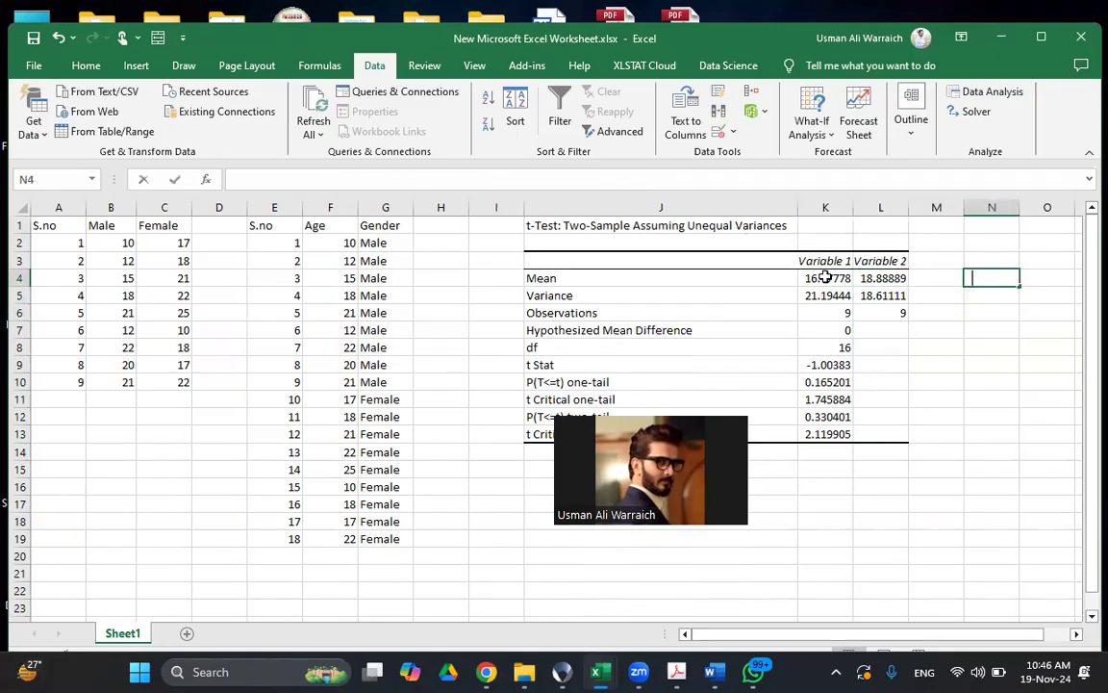
pyautogui.write('=')
pyautogui.click(880, 277)
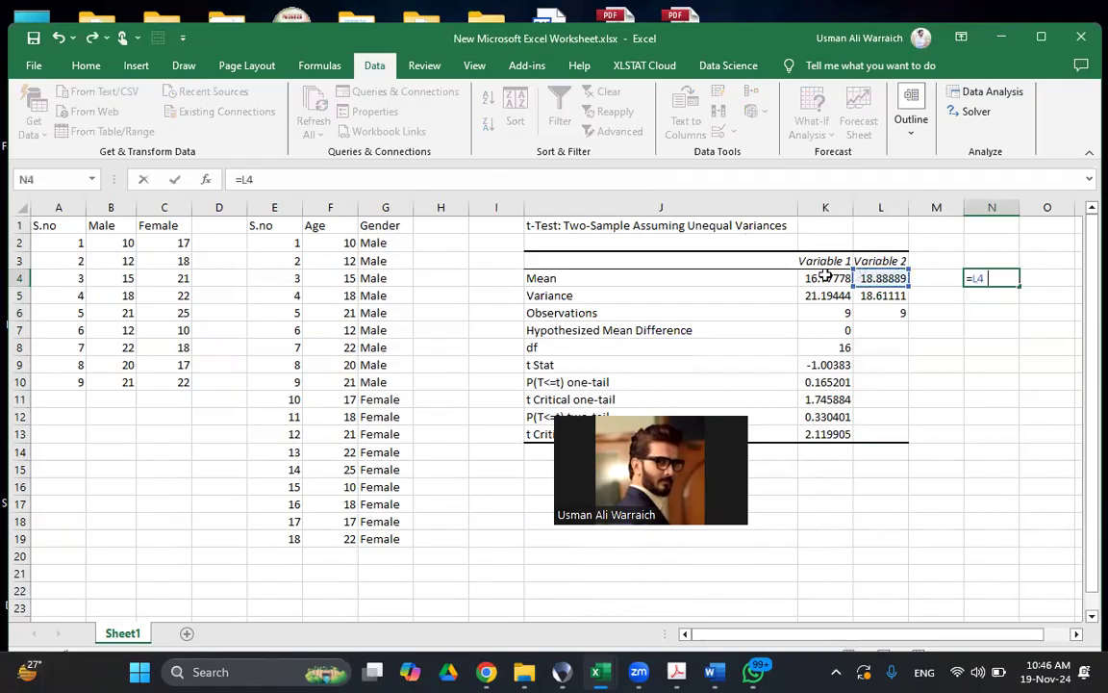
pyautogui.write('-')
pyautogui.click(826, 278)
pyautogui.press('Return')
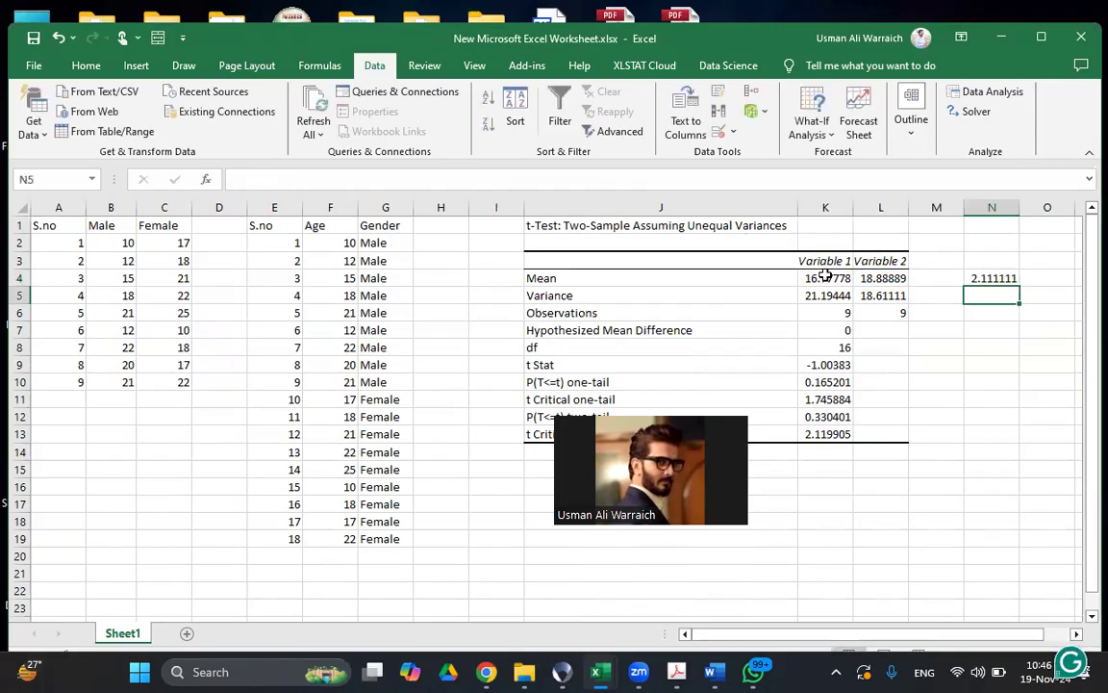
# Check the two-tail P(T<=t) value in the t-test results
pyautogui.press('Left')
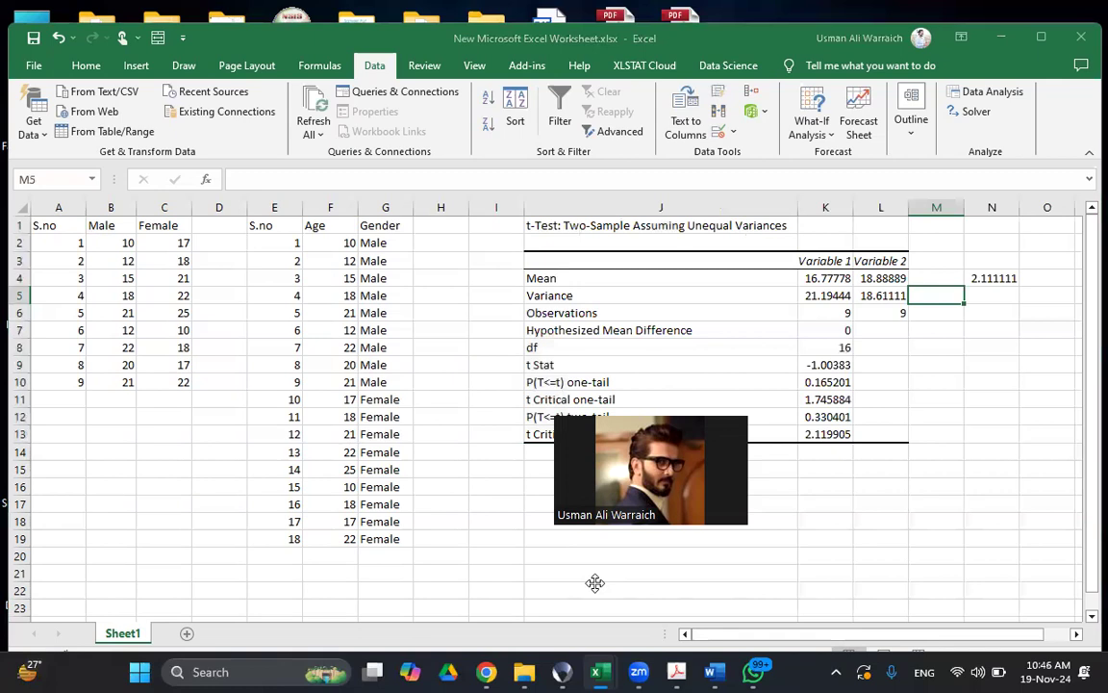
pyautogui.click(840, 418)
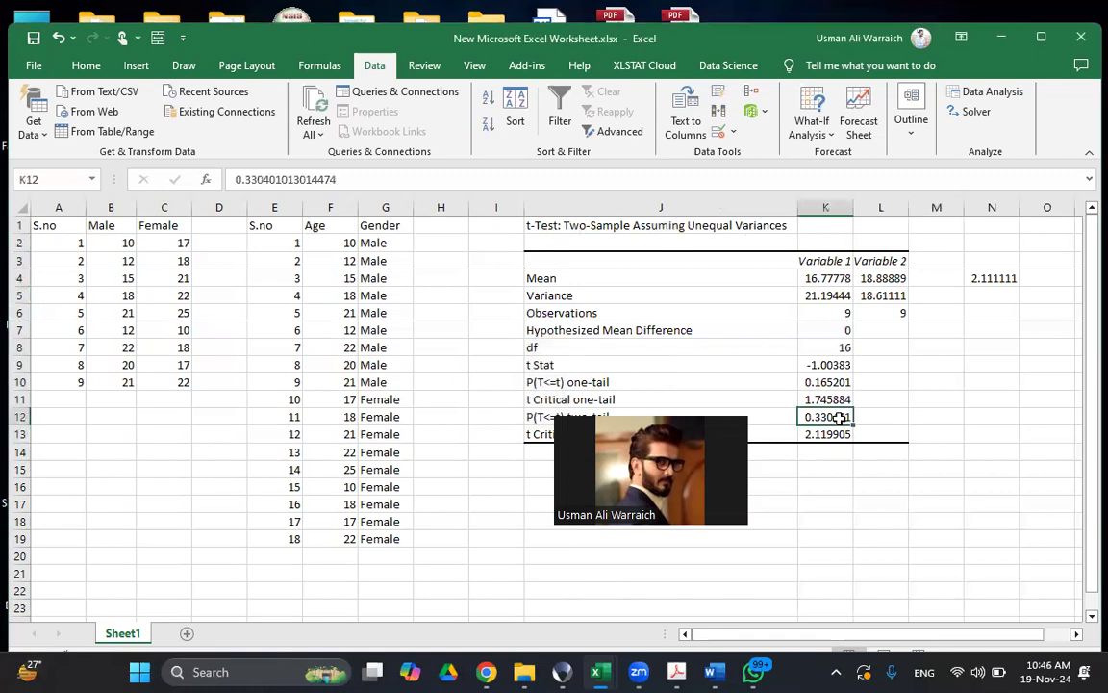